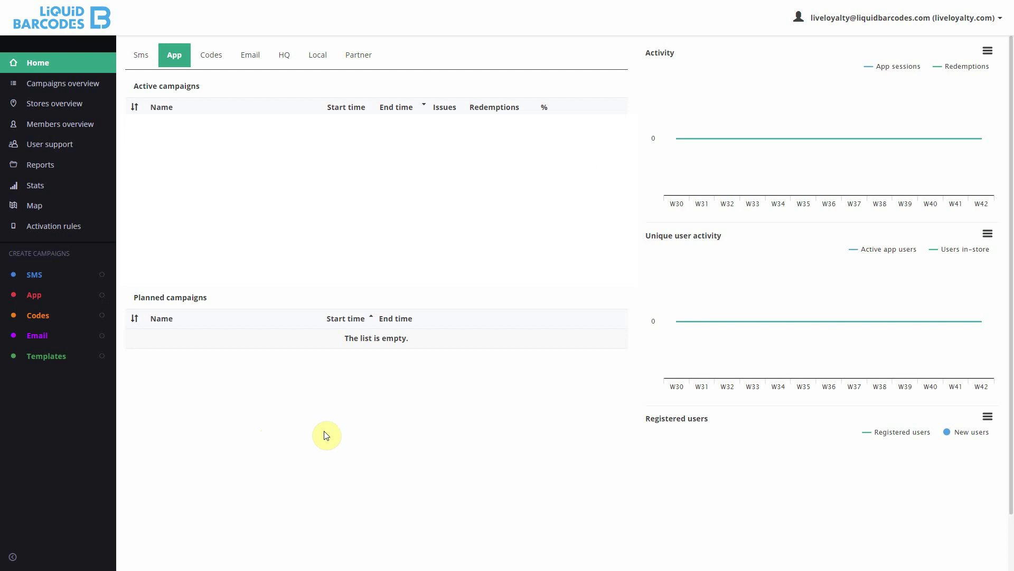
# - Start creating a new app prepaid campaign
pyautogui.click(60, 297)
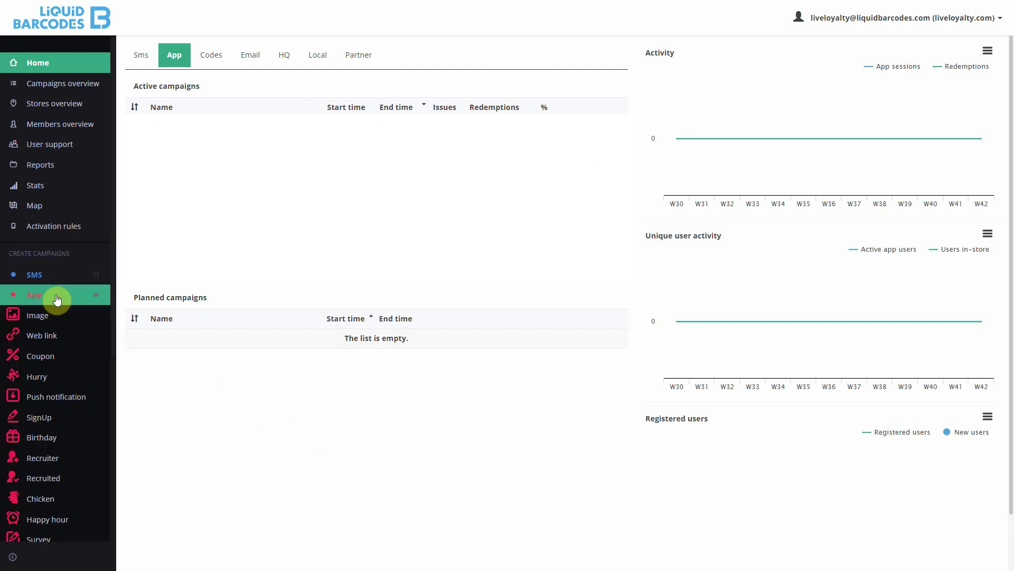
pyautogui.scroll(-6, 60, 302)
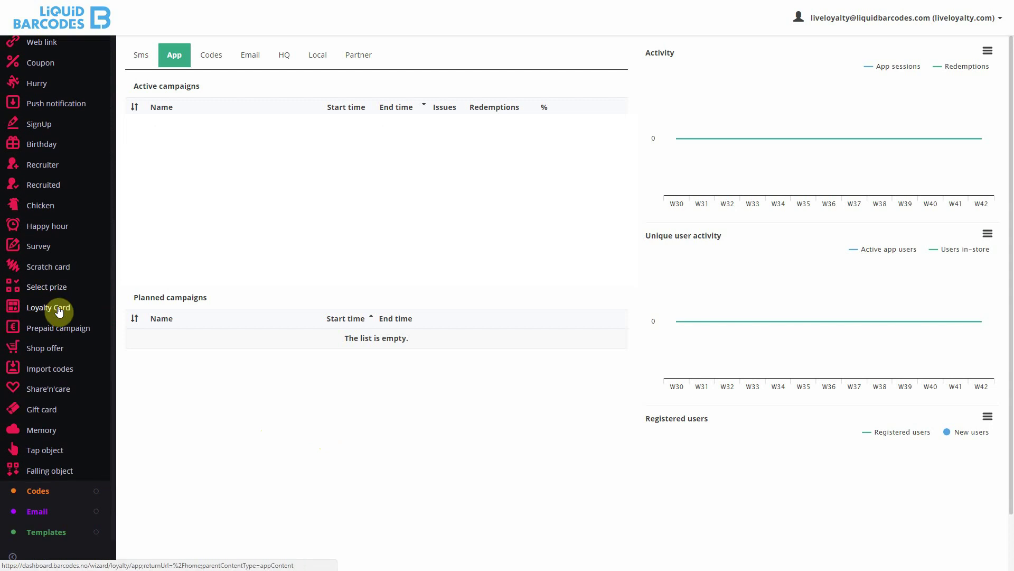
pyautogui.click(57, 328)
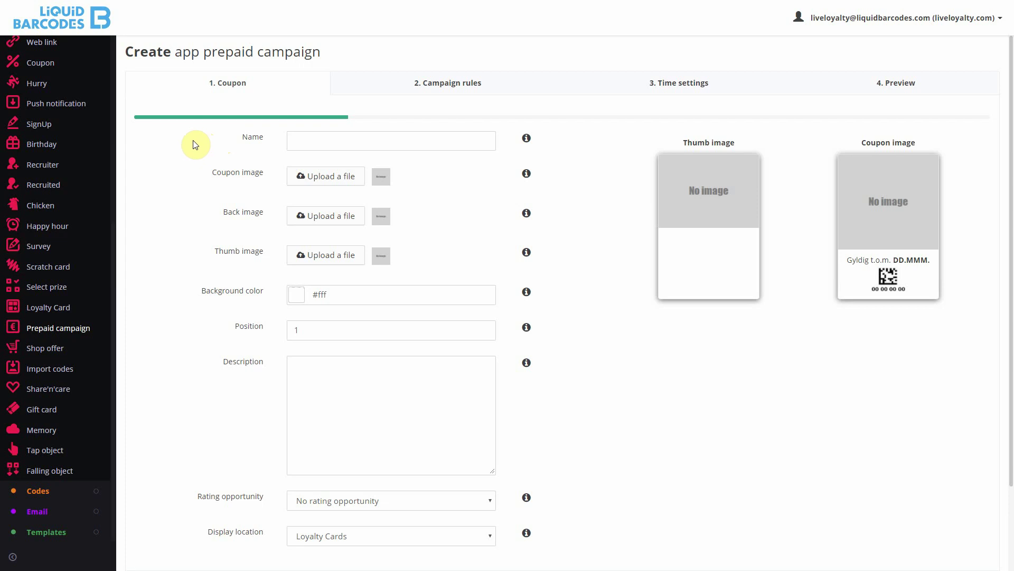
# - Upload the buy5coffee10E file as the campaign's coupon image
pyautogui.click(346, 177)
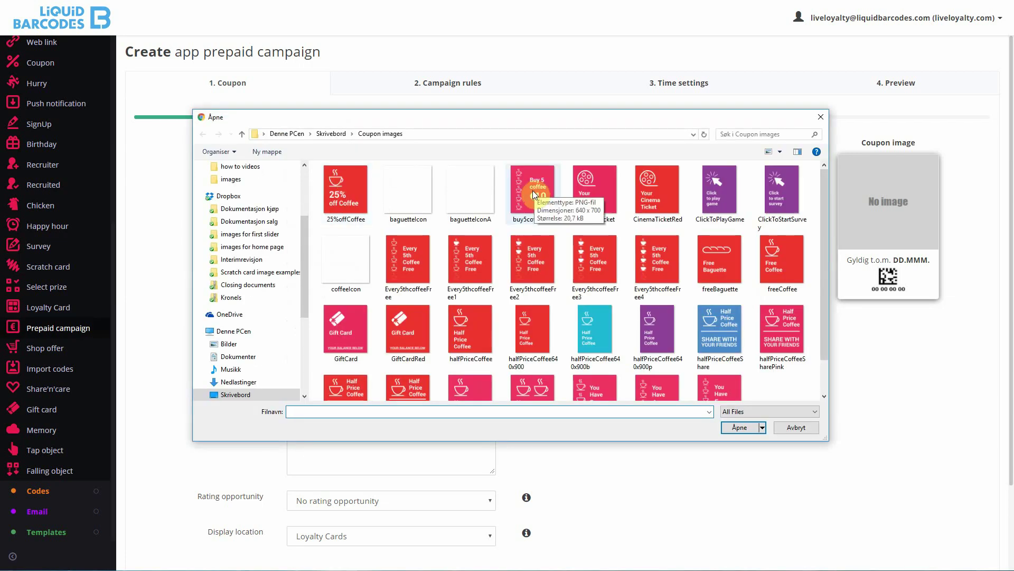
pyautogui.click(530, 191)
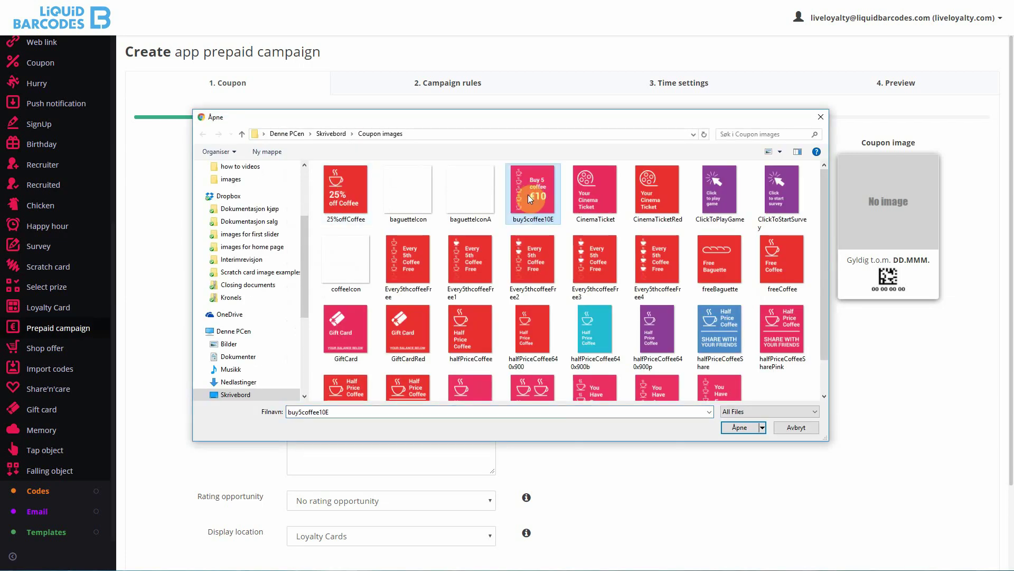
pyautogui.click(743, 430)
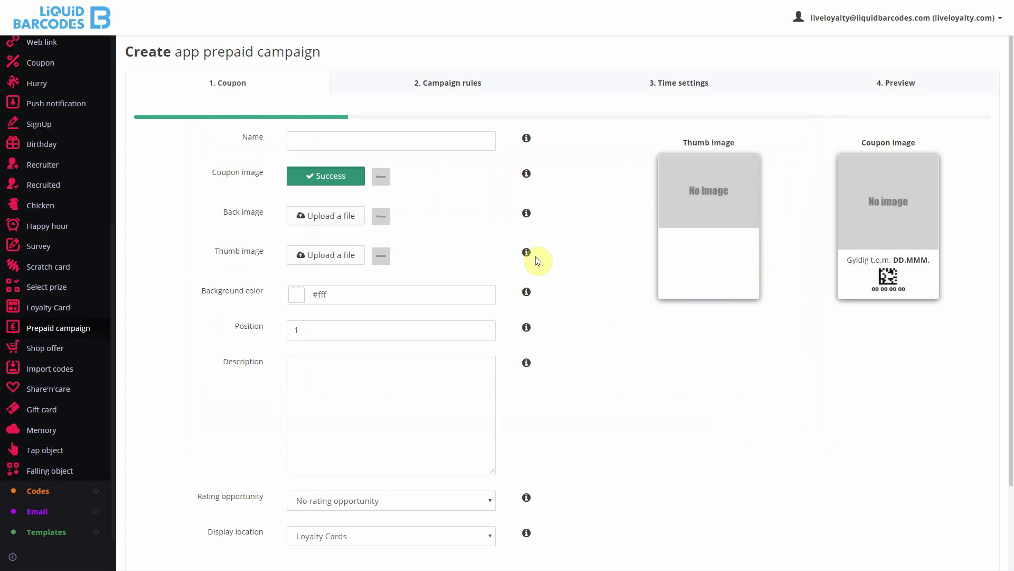
# - In the campaign rules, choose the PLU type and extend round 1 to six stamps
pyautogui.click(430, 84)
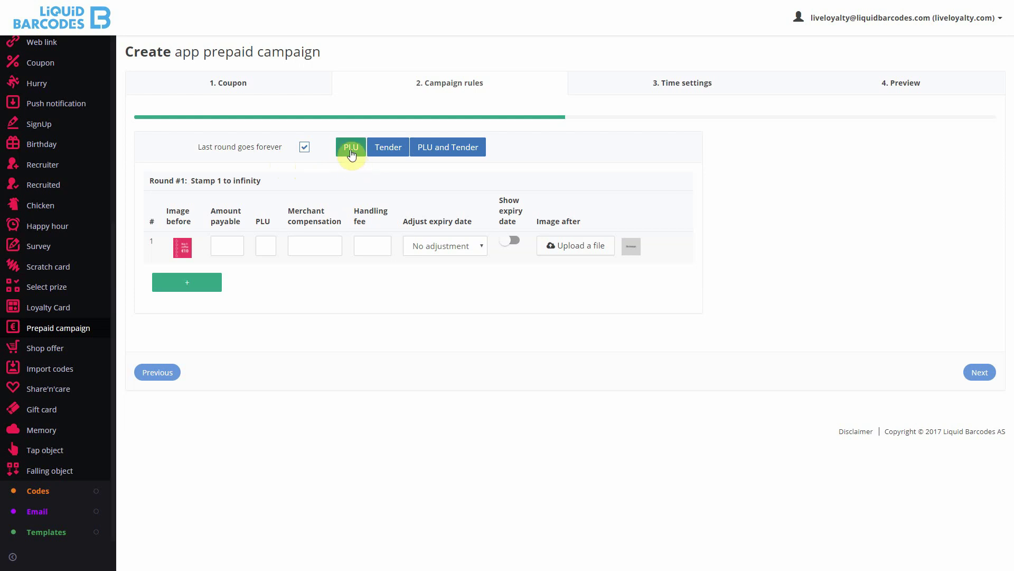
pyautogui.click(437, 151)
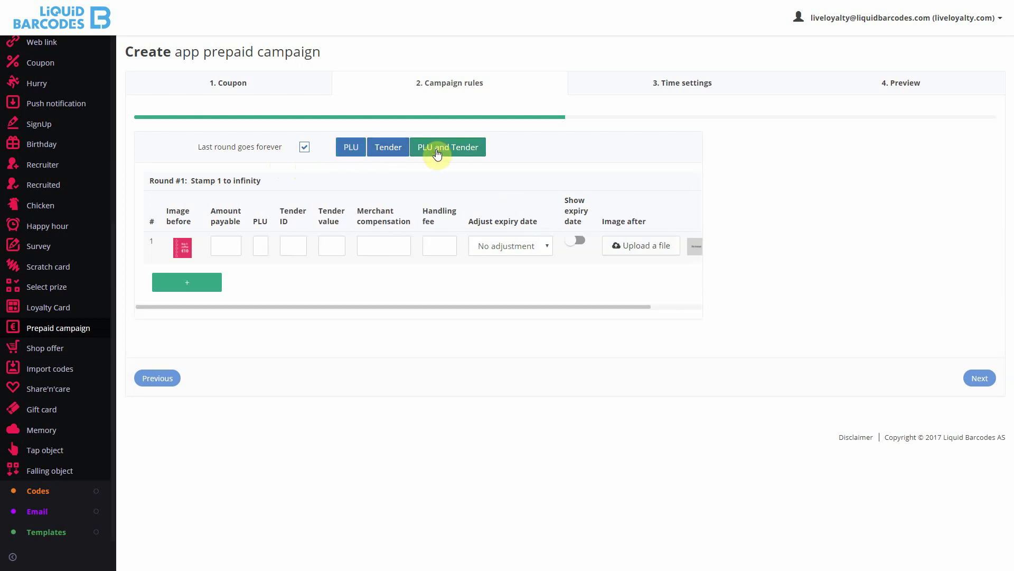
pyautogui.click(351, 149)
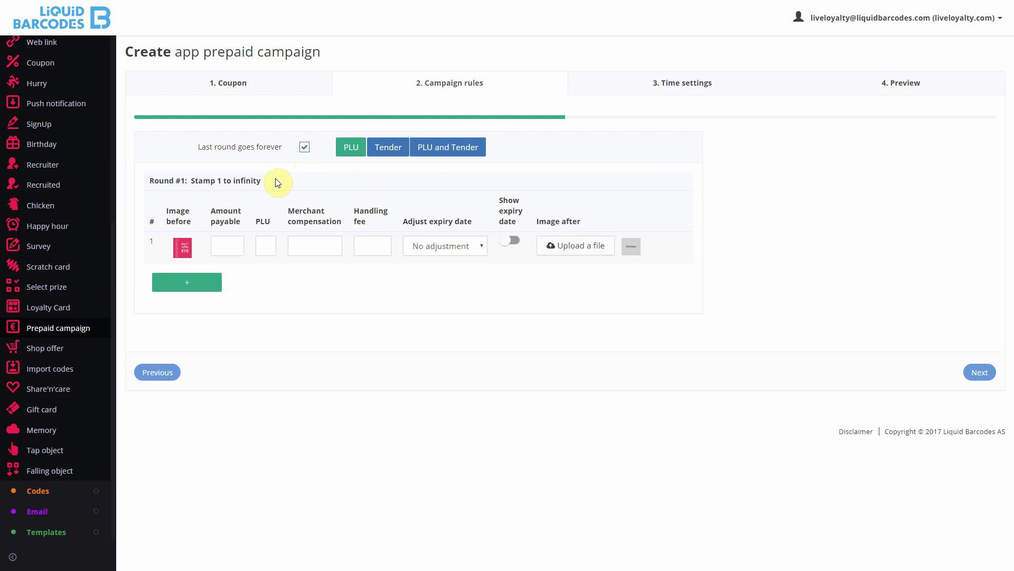
pyautogui.click(197, 284)
pyautogui.click(189, 315)
pyautogui.click(187, 349)
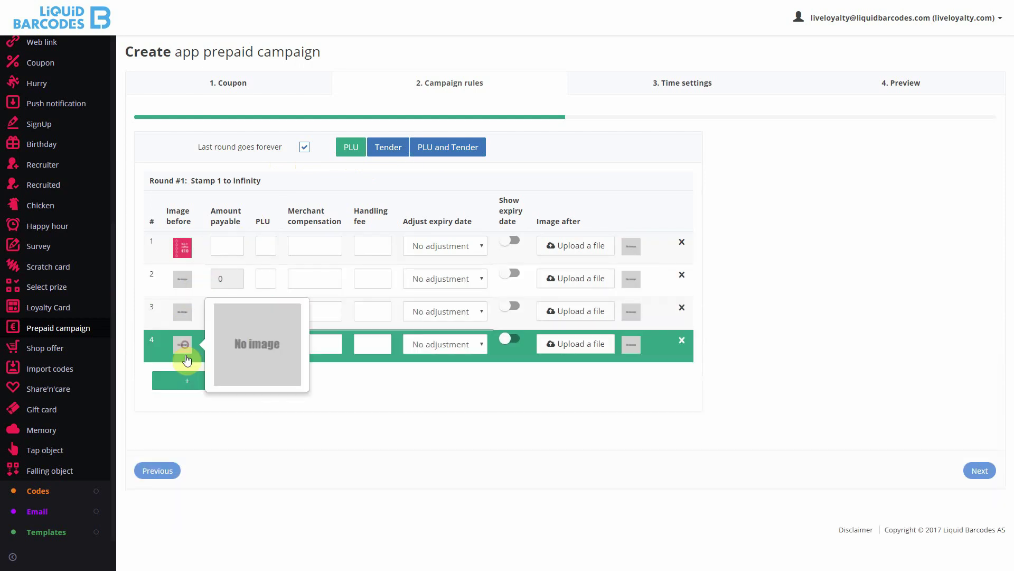
pyautogui.click(186, 382)
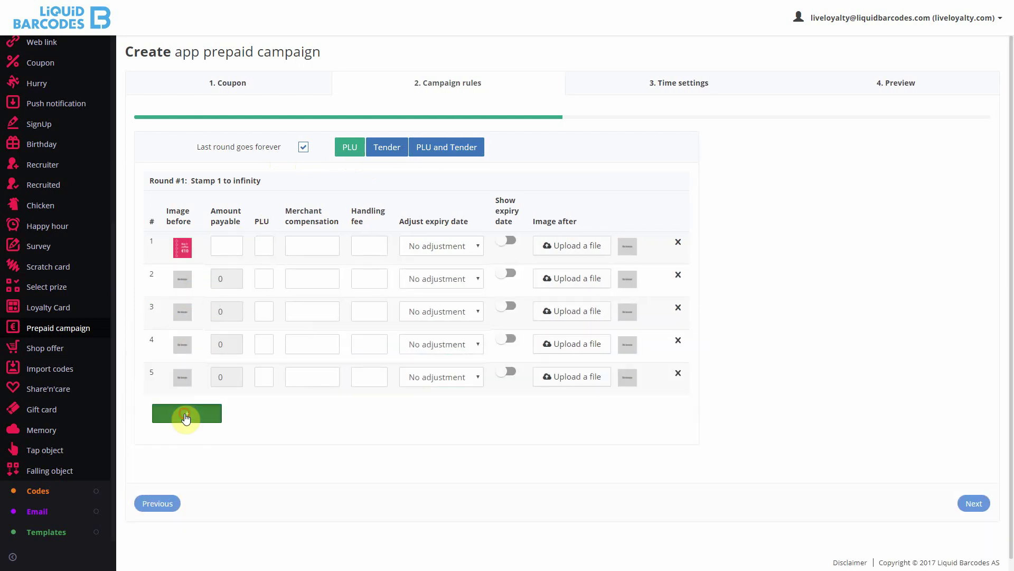
pyautogui.click(186, 414)
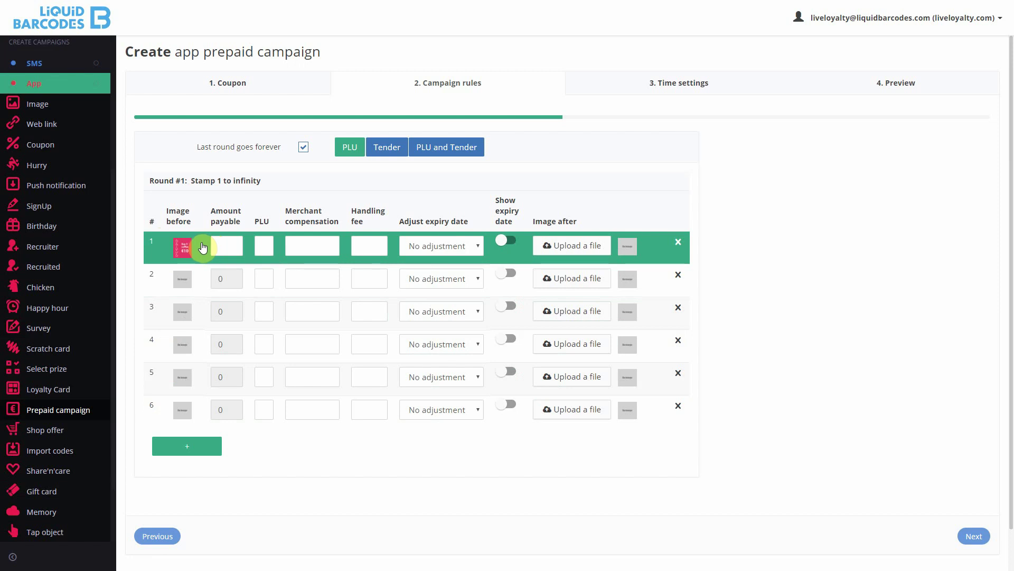
# - For stamp 1, set the amount payable to 10, the PLU to 1 and the merchant compensation to 10, without a handling fee
pyautogui.click(222, 246)
pyautogui.write('10')
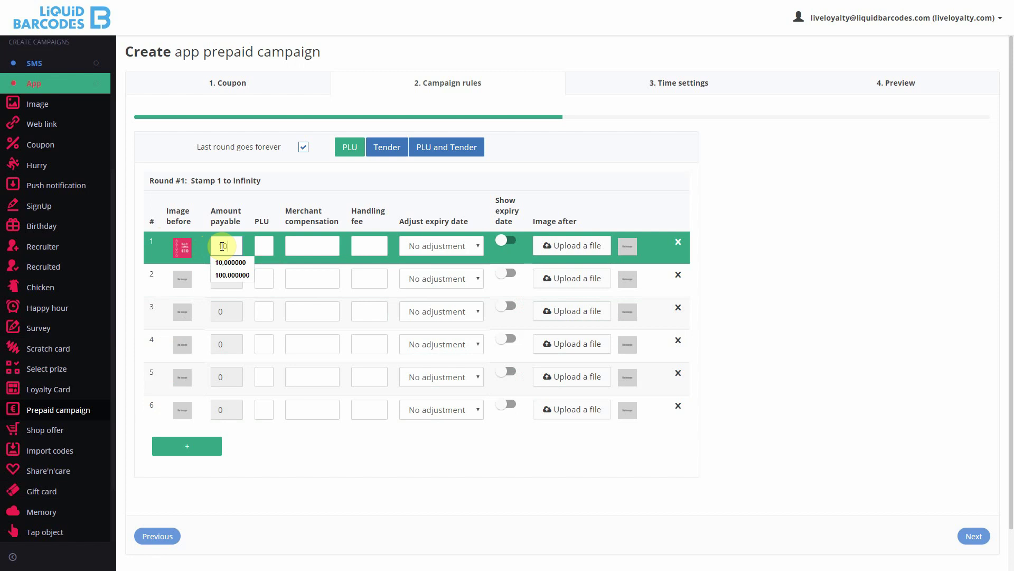
pyautogui.click(264, 245)
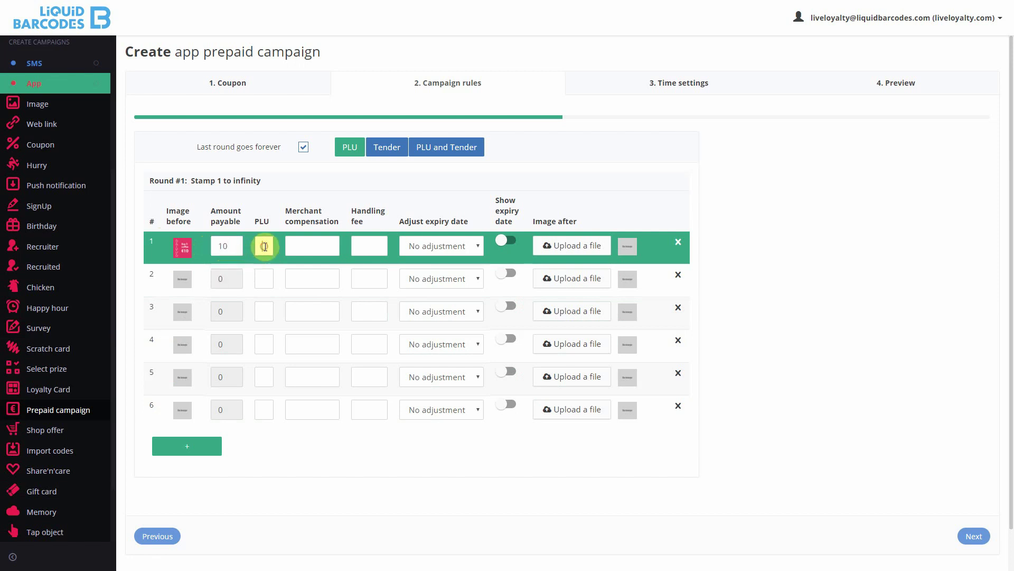
pyautogui.write('1')
pyautogui.click(301, 244)
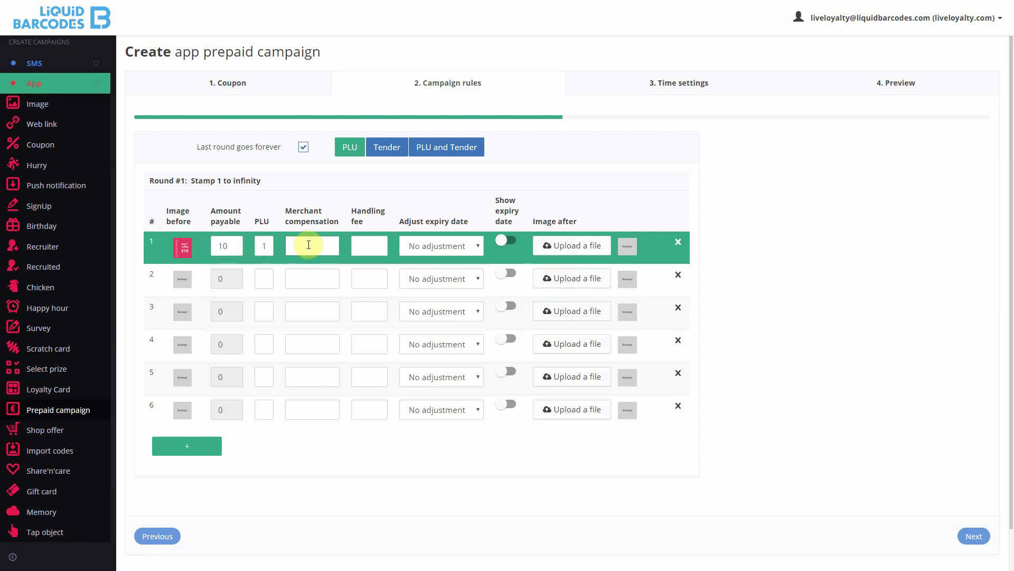
pyautogui.write('10')
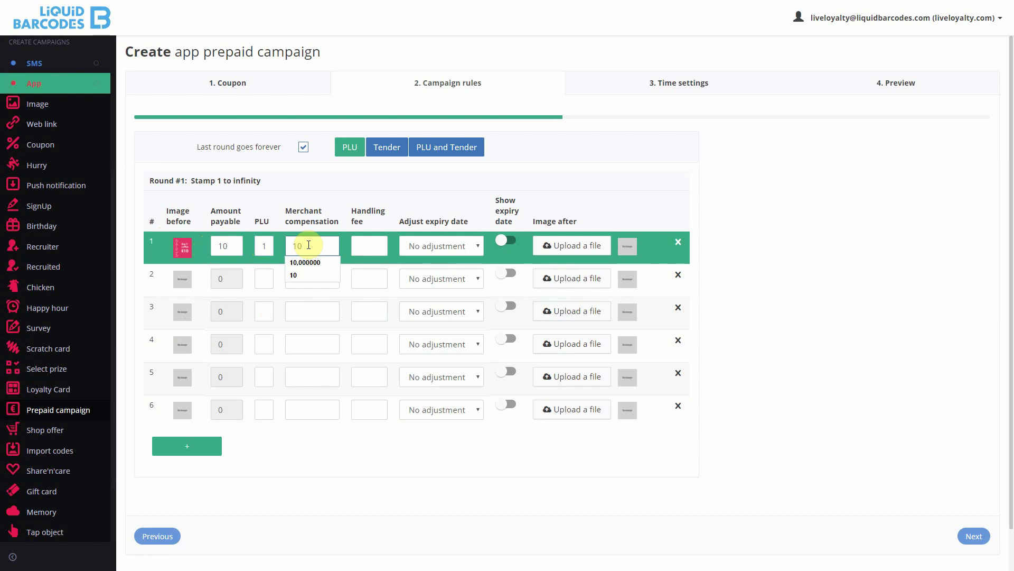
pyautogui.click(376, 245)
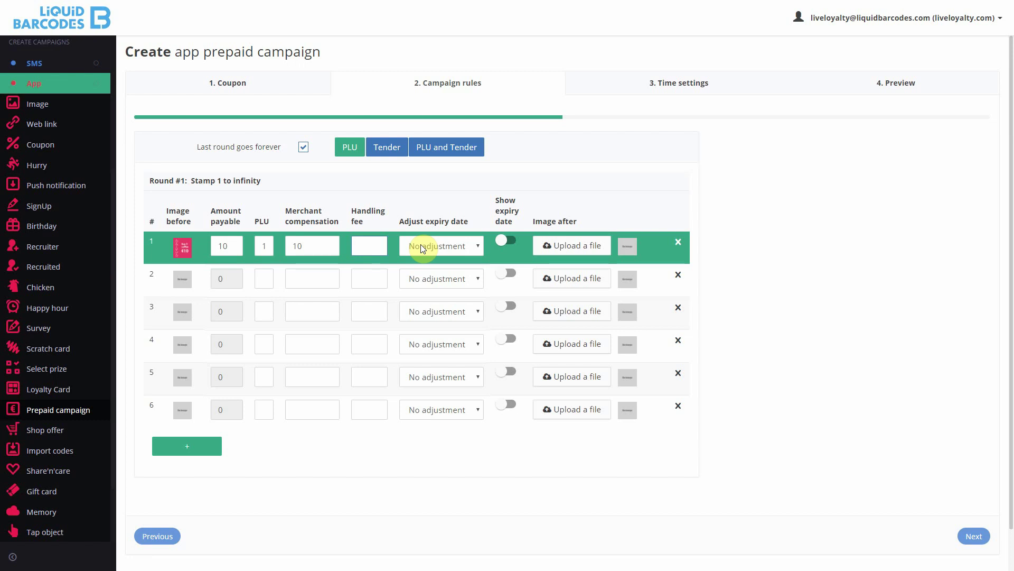
# - Adjust stamp 1's expiry date to 12 months and turn on showing the expiry date
pyautogui.click(476, 247)
pyautogui.click(476, 244)
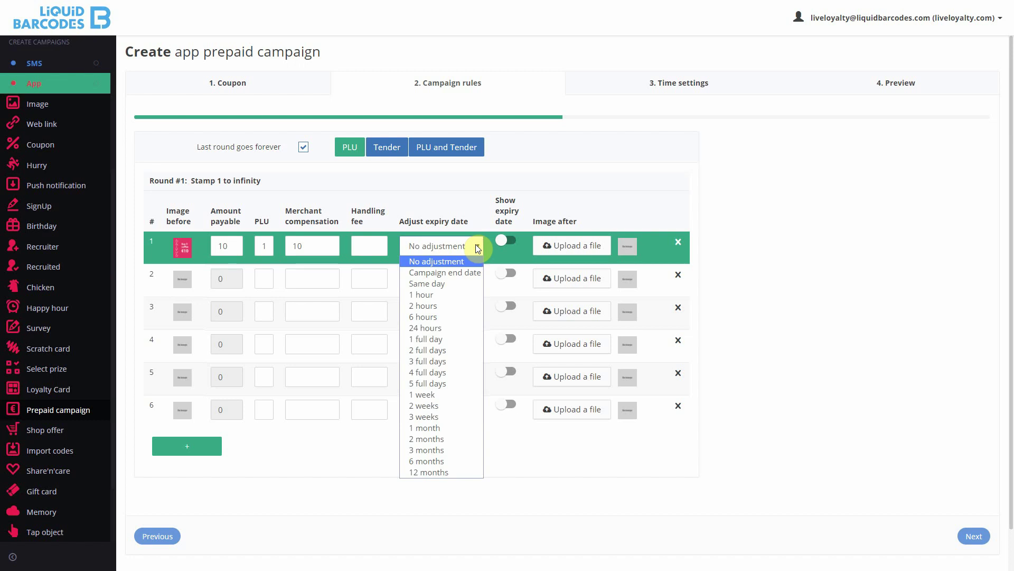
pyautogui.click(431, 470)
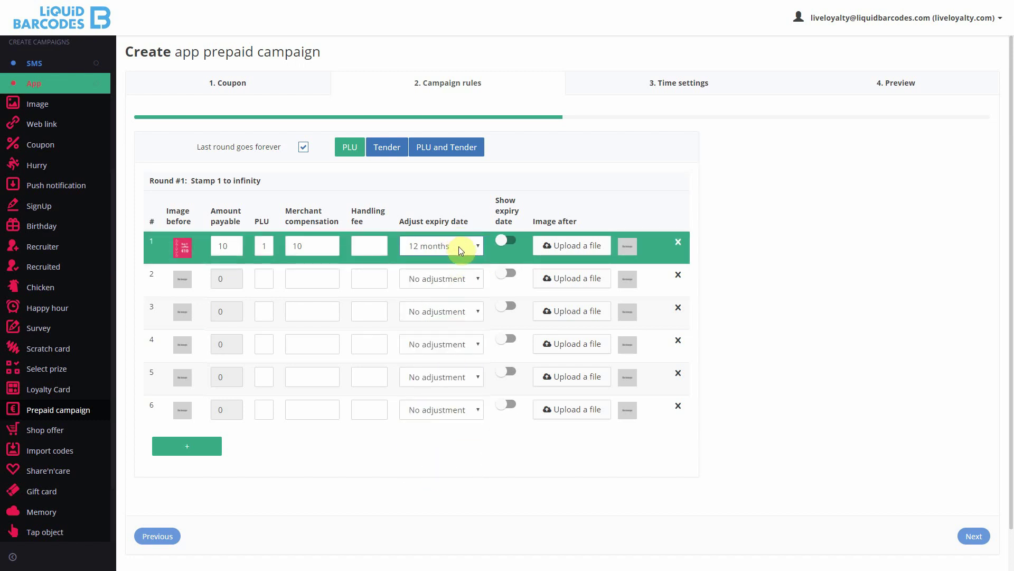
pyautogui.click(508, 242)
# - Upload youhave5coffees as the image after stamp 1
pyautogui.click(571, 251)
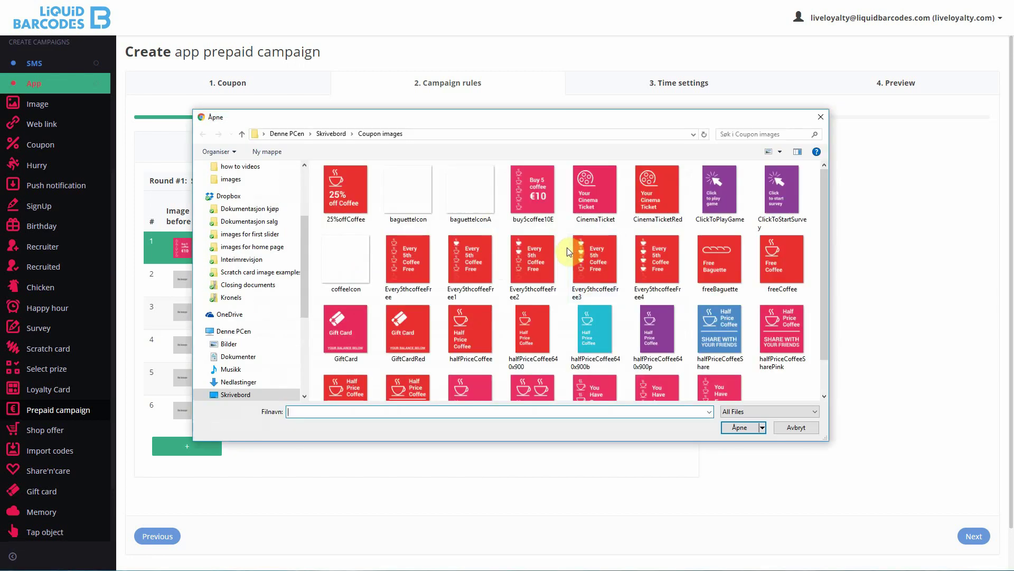
pyautogui.scroll(-1, 515, 276)
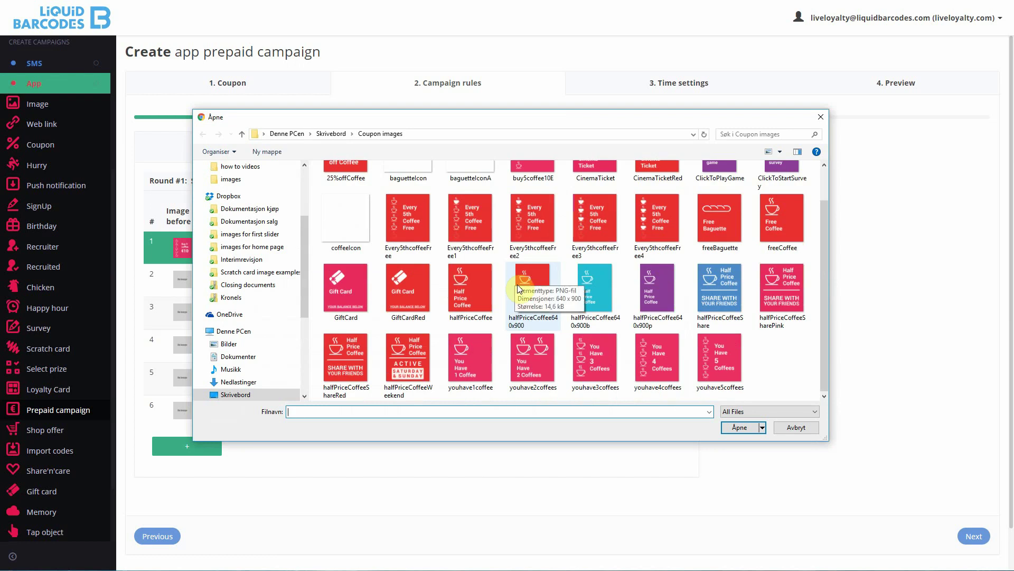
pyautogui.click(714, 357)
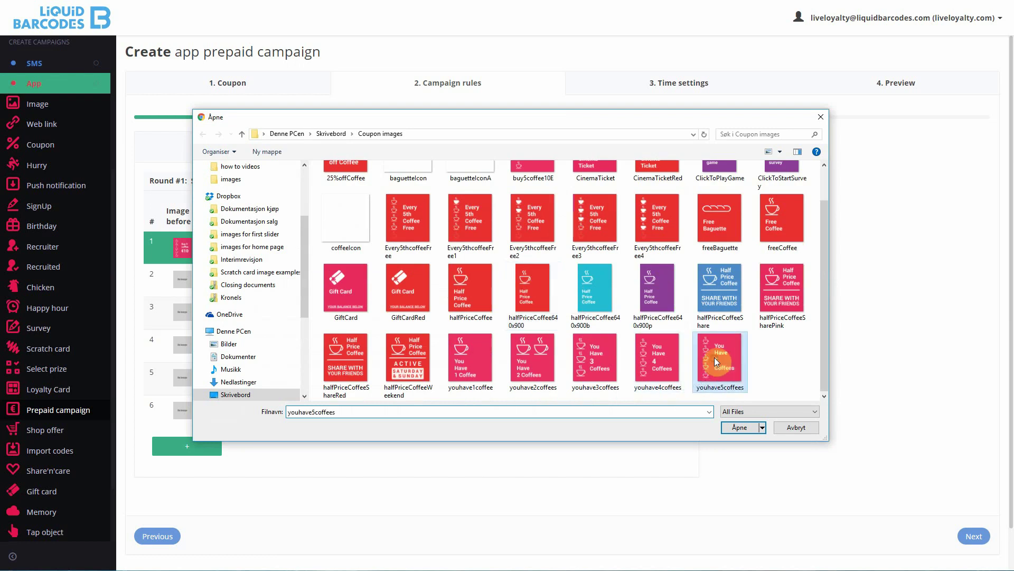
pyautogui.click(739, 427)
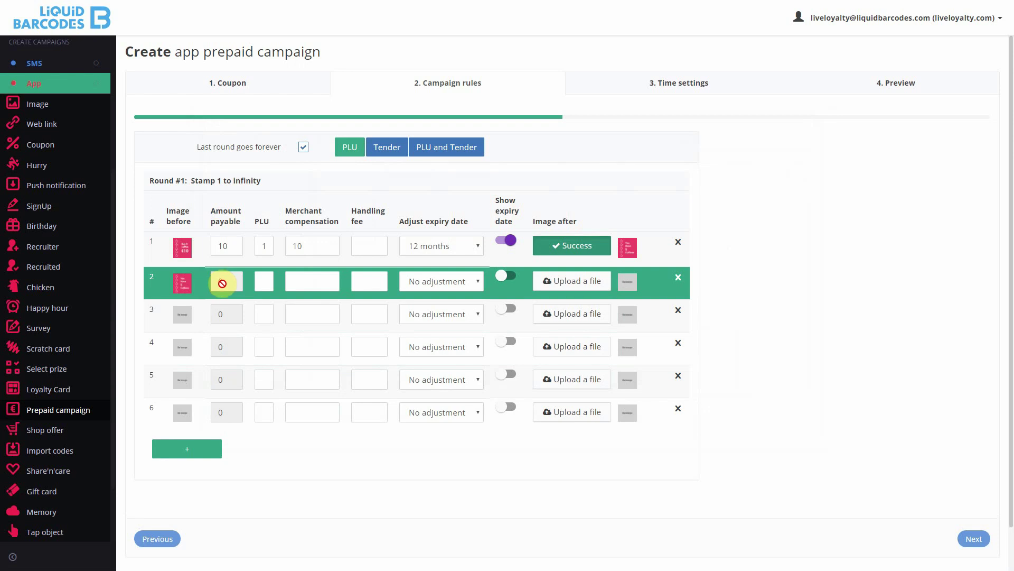
# - Configure stamp 2 with PLU 2, a shown expiry date and youhave4coffees as its after image
pyautogui.click(264, 282)
pyautogui.write('2')
pyautogui.click(503, 279)
pyautogui.click(559, 280)
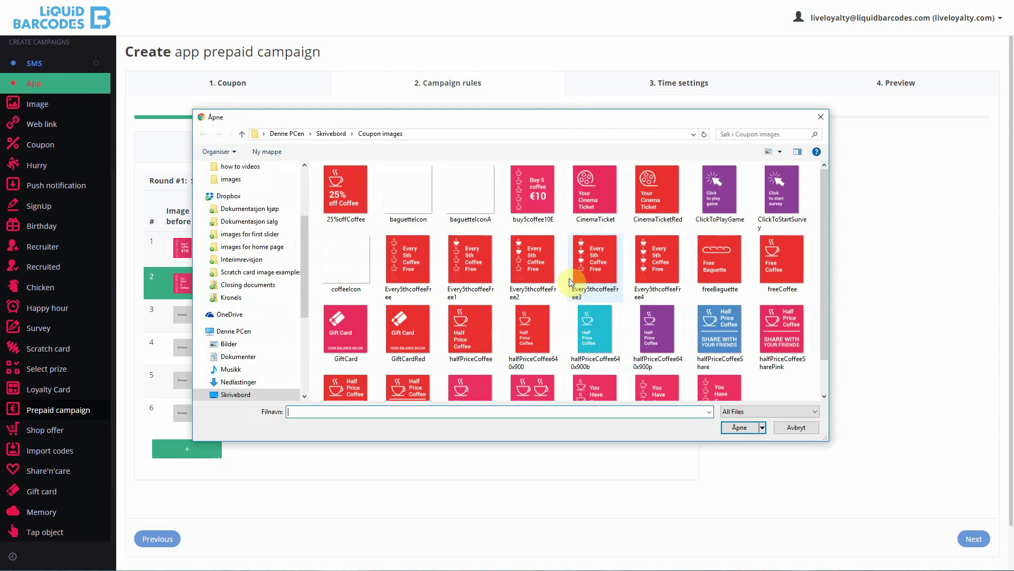
pyautogui.scroll(-1, 566, 278)
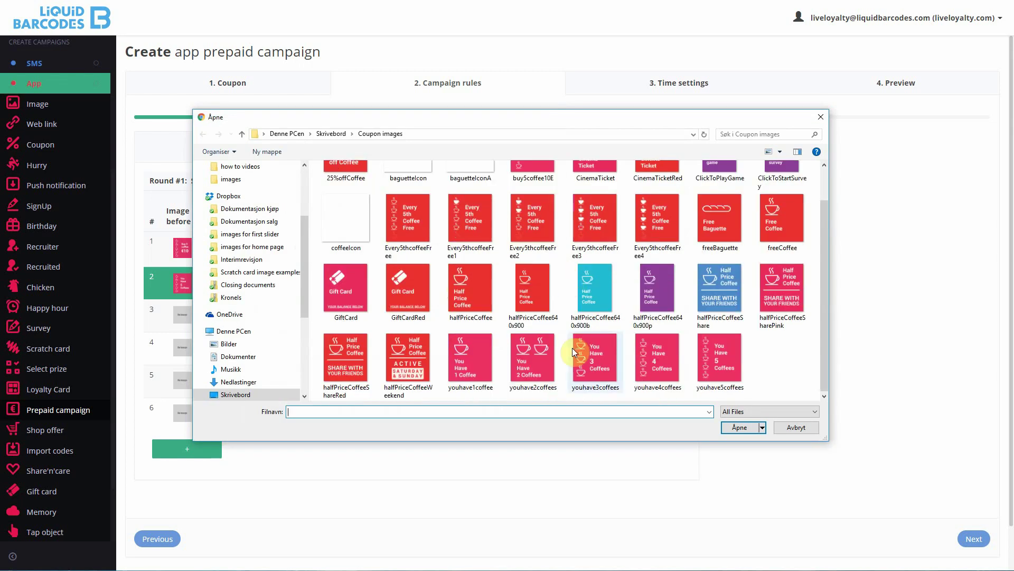
pyautogui.click(646, 352)
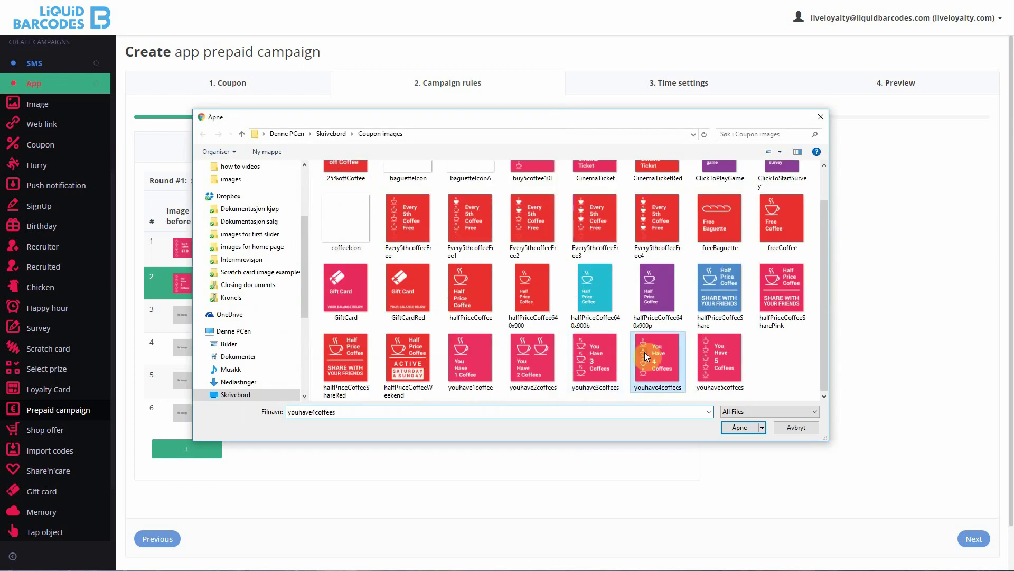
pyautogui.click(734, 427)
# - Configure stamp 3 with PLU 3, a shown expiry date and youhave3coffees as its after image
pyautogui.click(266, 316)
pyautogui.write('3')
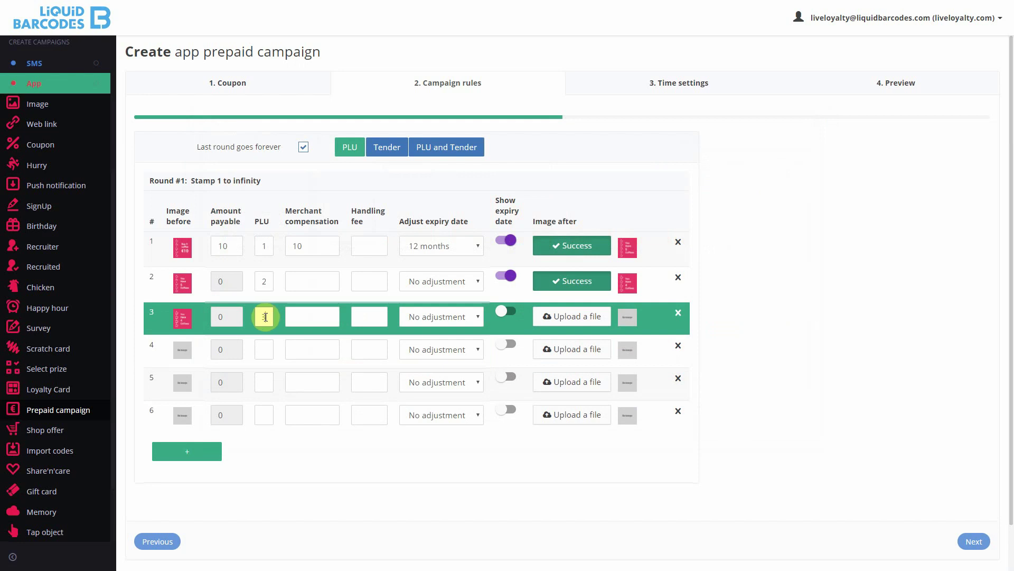
pyautogui.click(503, 312)
pyautogui.click(569, 317)
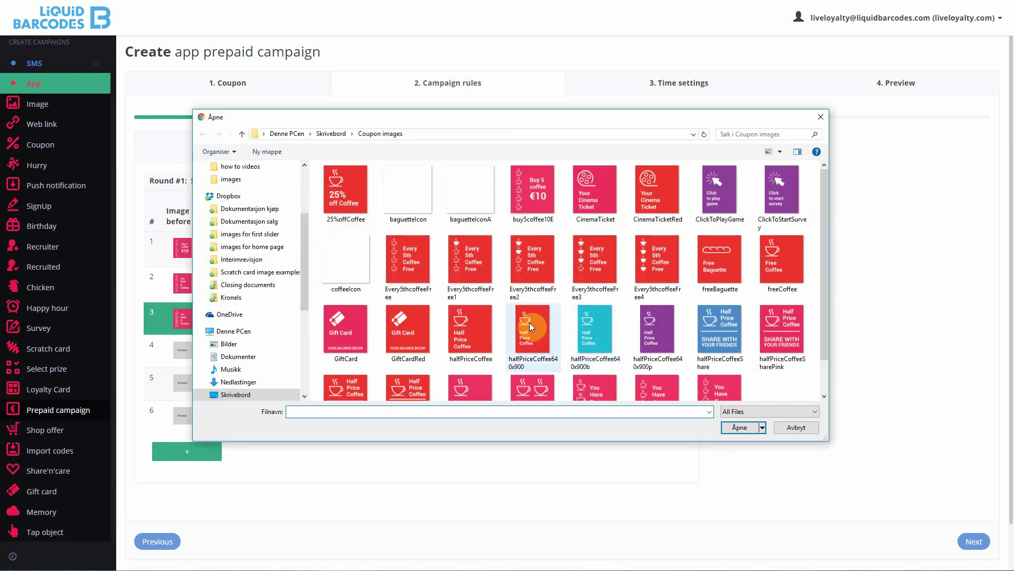
pyautogui.scroll(-1, 543, 249)
pyautogui.click(533, 357)
pyautogui.click(734, 426)
# - Configure stamp 4 with PLU 4, a shown expiry date and youhave2coffees as its after image
pyautogui.click(274, 354)
pyautogui.write('4')
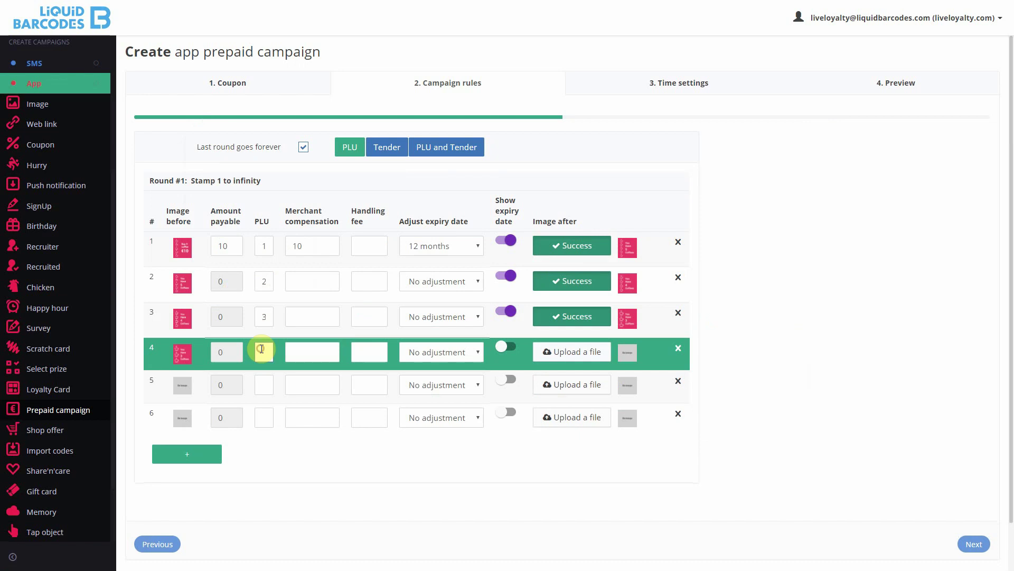
pyautogui.click(503, 347)
pyautogui.click(569, 352)
pyautogui.click(532, 357)
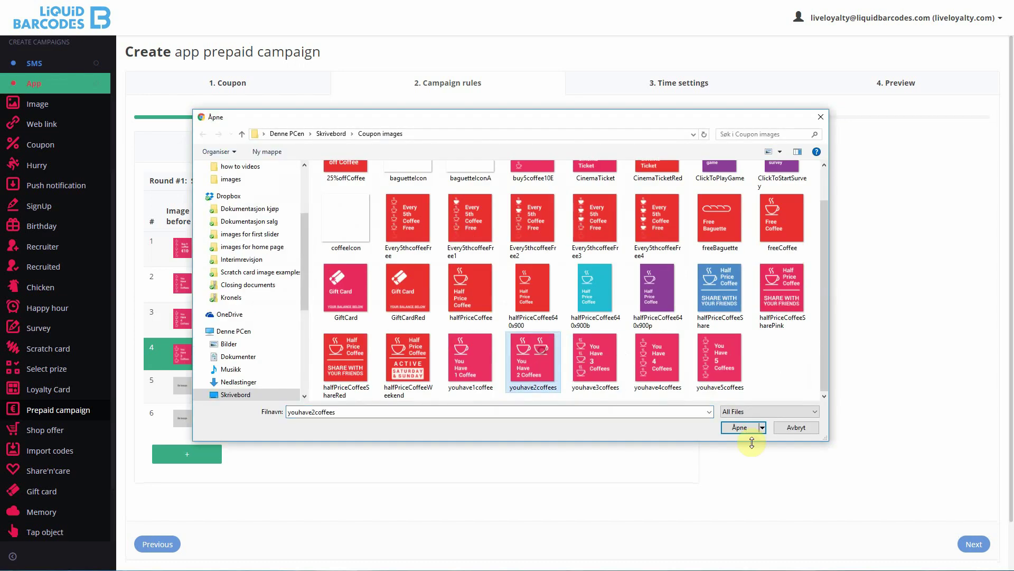
pyautogui.click(740, 426)
# - Configure stamp 5 with PLU 5, a shown expiry date and youhave1coffee as its after image
pyautogui.click(264, 388)
pyautogui.write('5')
pyautogui.click(511, 383)
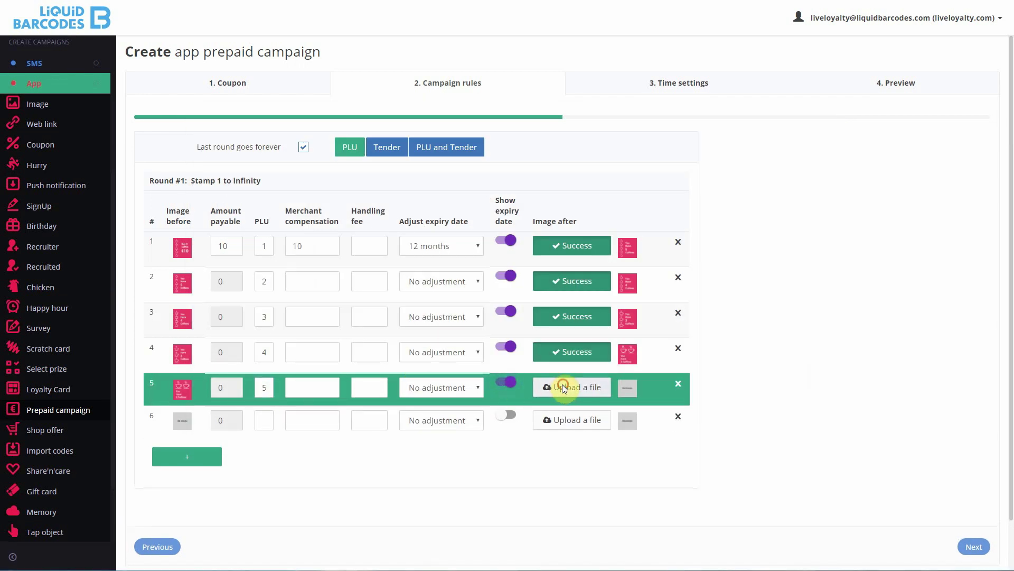
pyautogui.click(562, 387)
pyautogui.click(499, 356)
pyautogui.click(731, 426)
# - Configure stamp 6 with PLU 6, a shown expiry date and buy5coffee10E as its after image
pyautogui.click(264, 423)
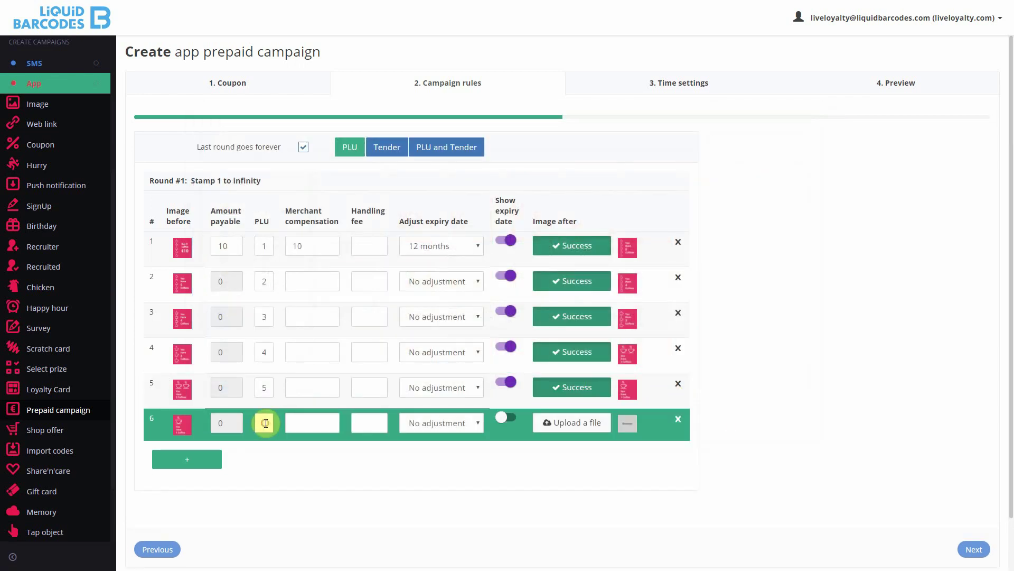
pyautogui.write('6')
pyautogui.click(504, 418)
pyautogui.click(560, 422)
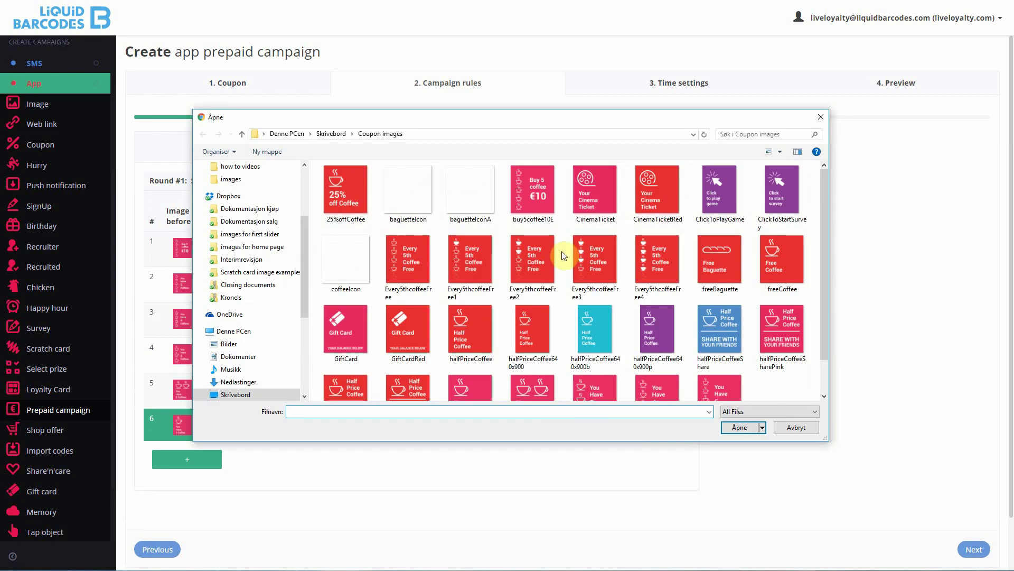
pyautogui.click(536, 193)
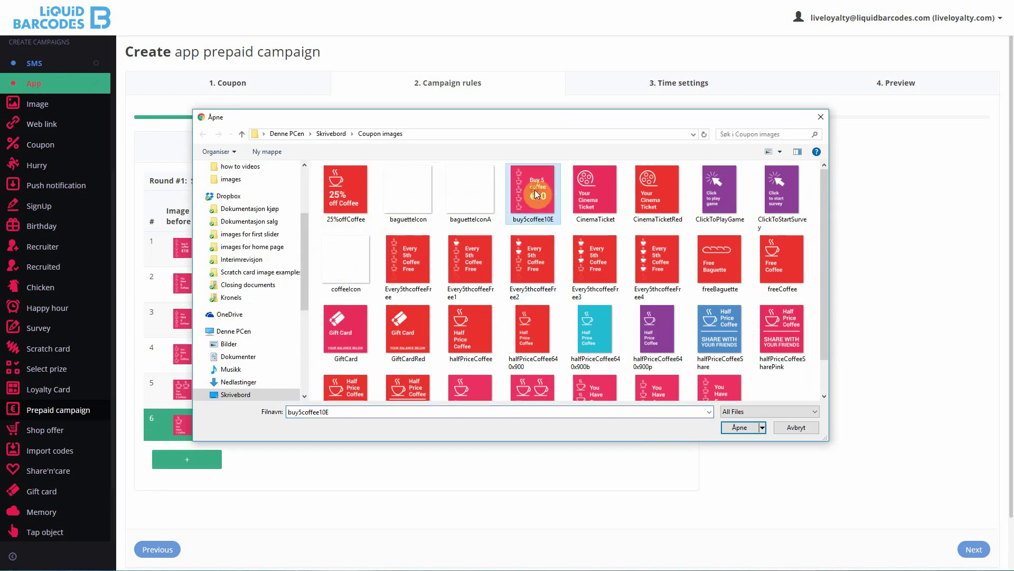
pyautogui.click(738, 429)
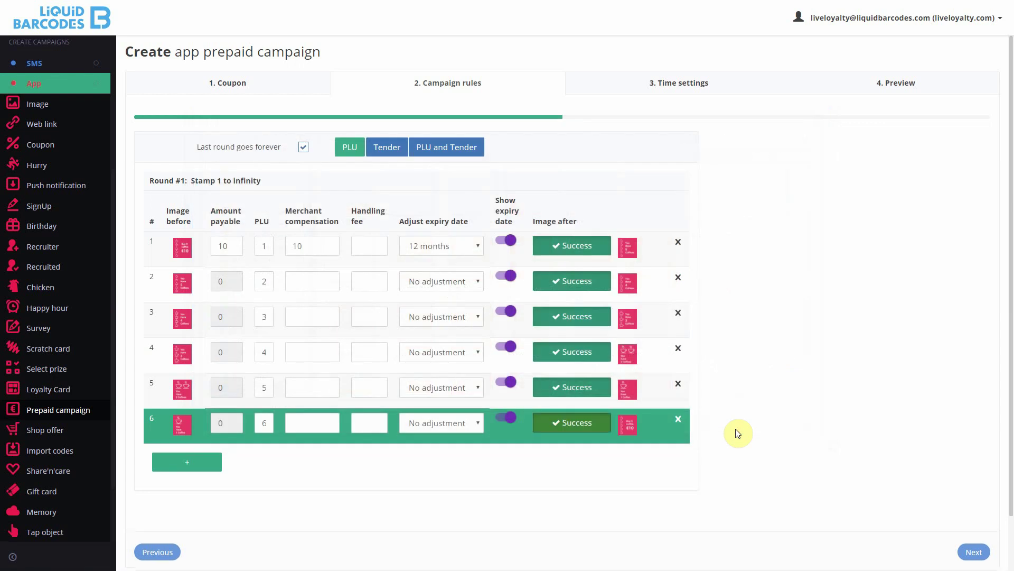
# - Review the campaign's publish and expiry time settings and its preview summary
pyautogui.click(685, 84)
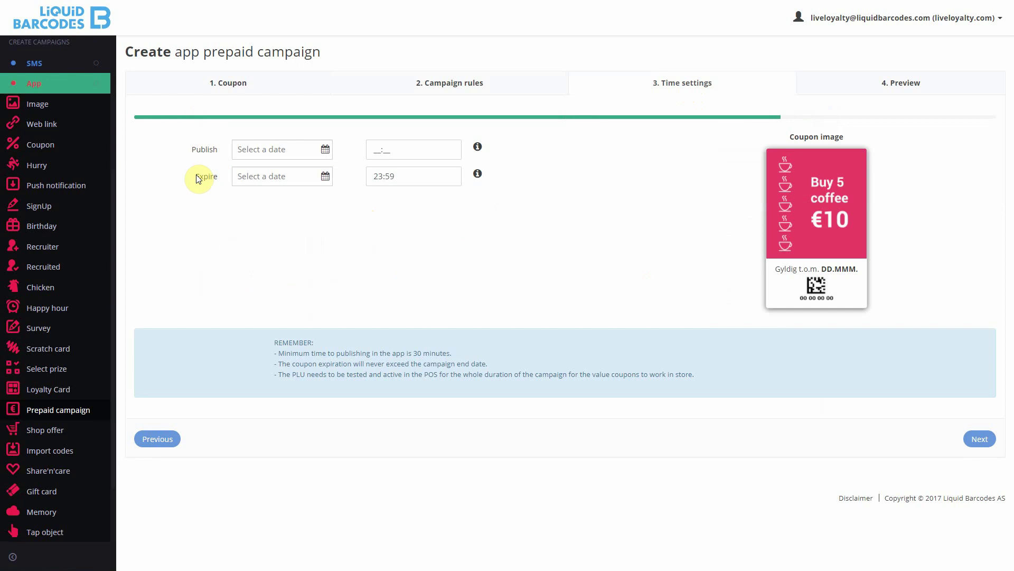
pyautogui.click(905, 82)
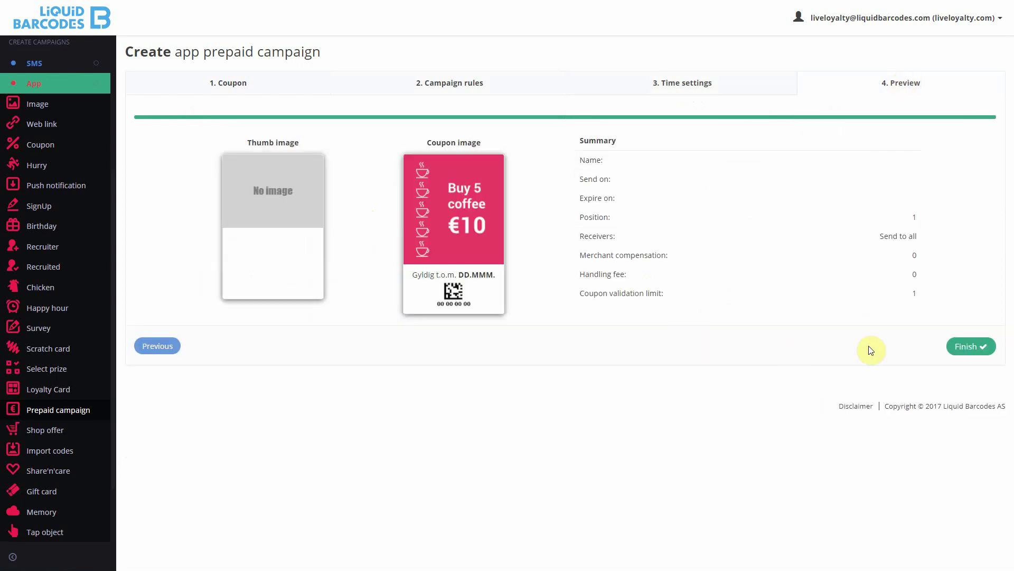